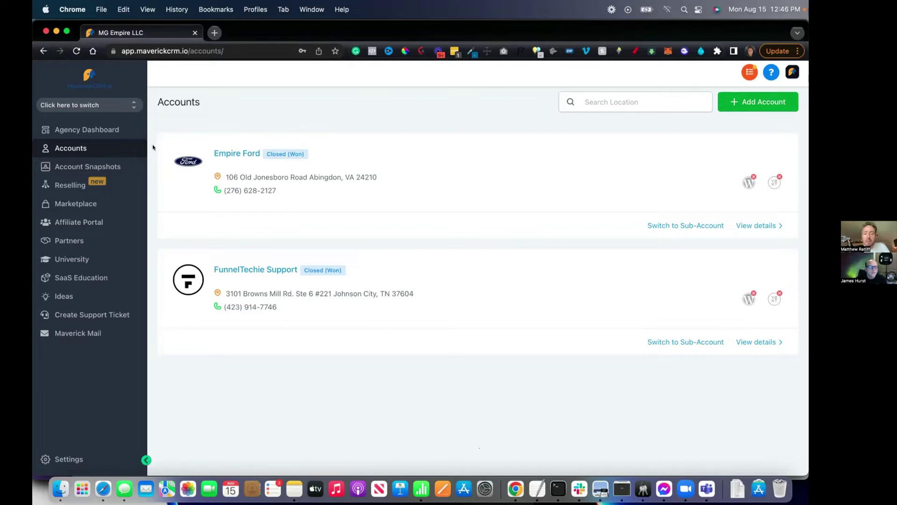
# Review Company settings: white-label domain app.maverickcrm.io, API domain link.maverickcrm.io and Privacy Policy URL
pyautogui.click(67, 459)
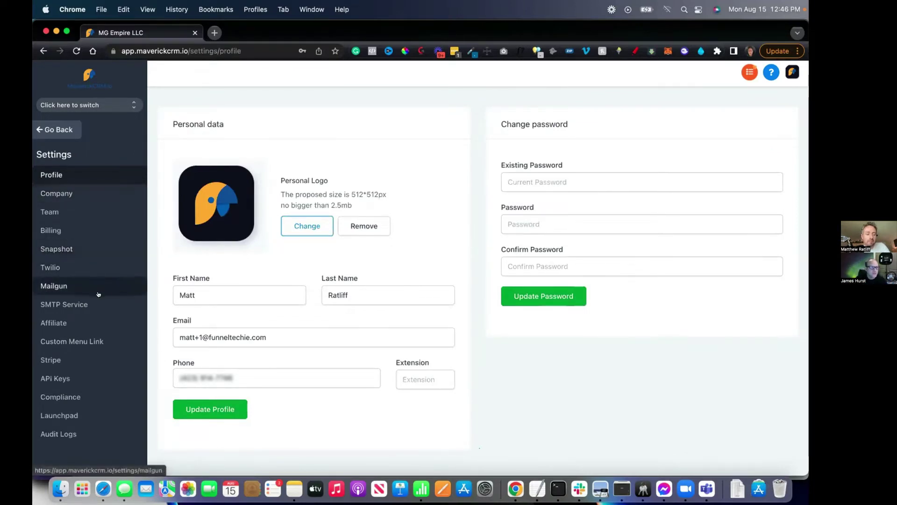
pyautogui.click(56, 194)
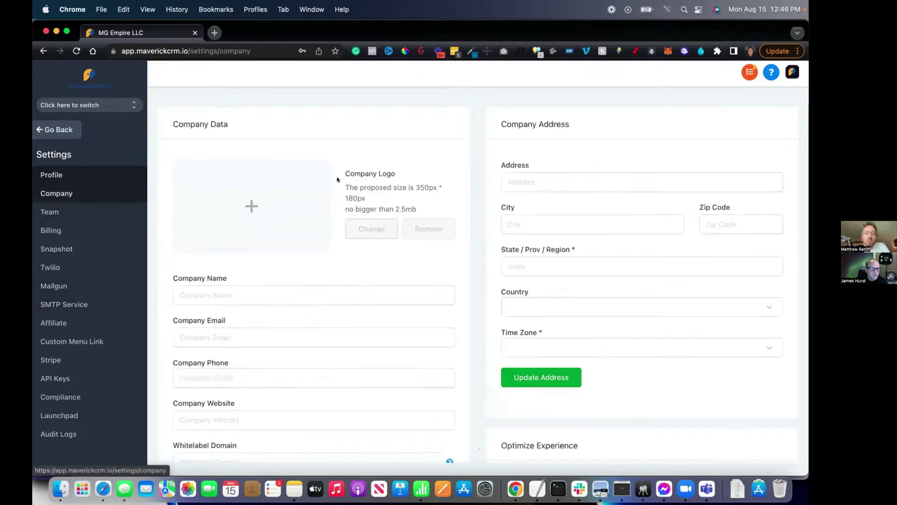
pyautogui.scroll(-2, 325, 325)
pyautogui.scroll(-3, 325, 325)
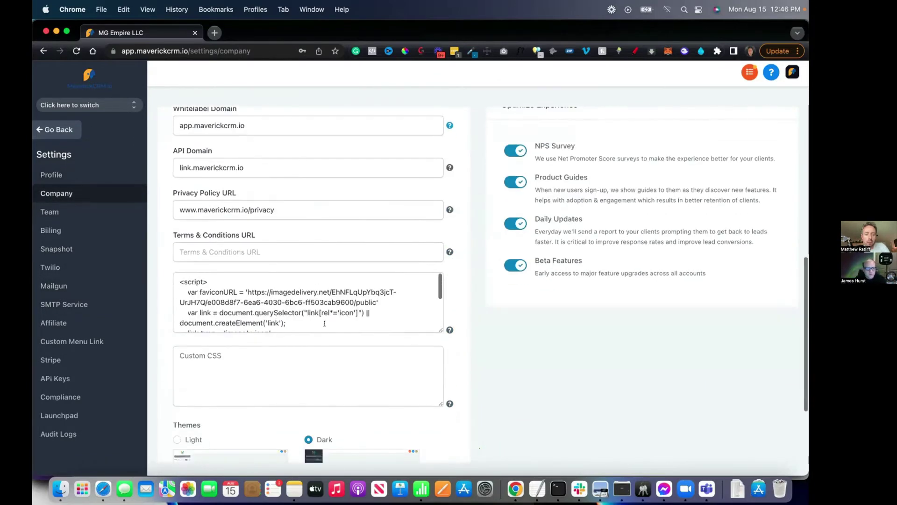
pyautogui.scroll(1, 324, 325)
pyautogui.moveTo(182, 228); pyautogui.dragTo(278, 227)
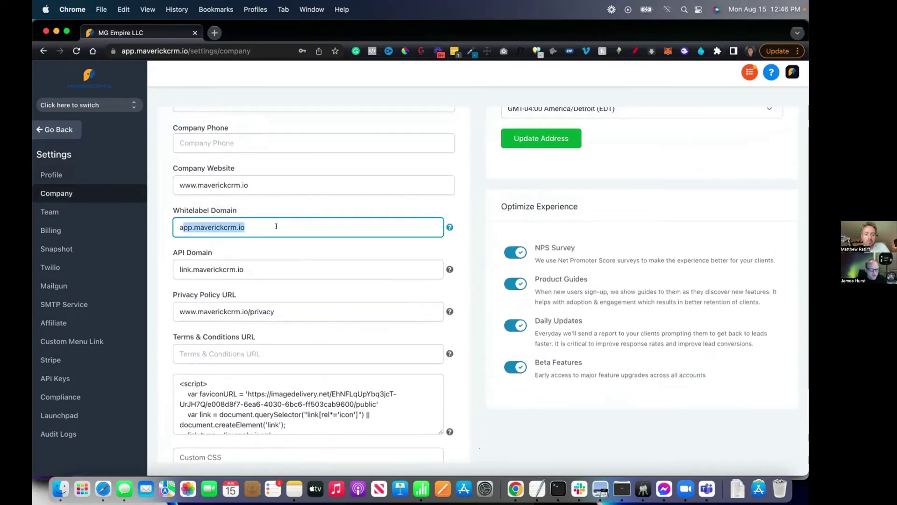
pyautogui.moveTo(246, 269); pyautogui.dragTo(176, 269)
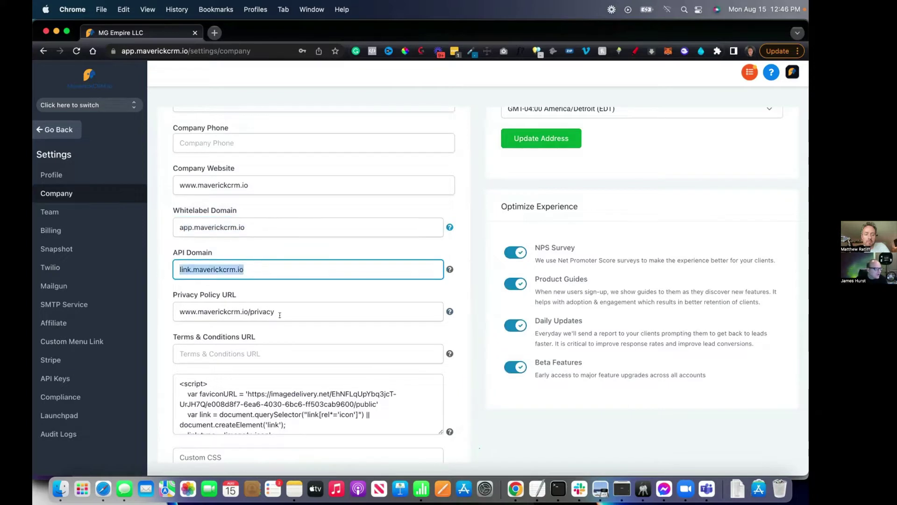
pyautogui.click(282, 311)
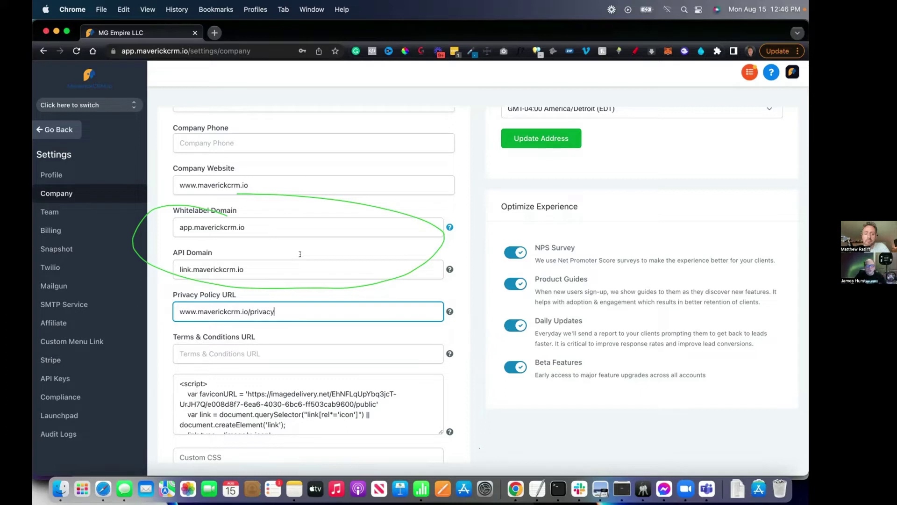
pyautogui.click(479, 147)
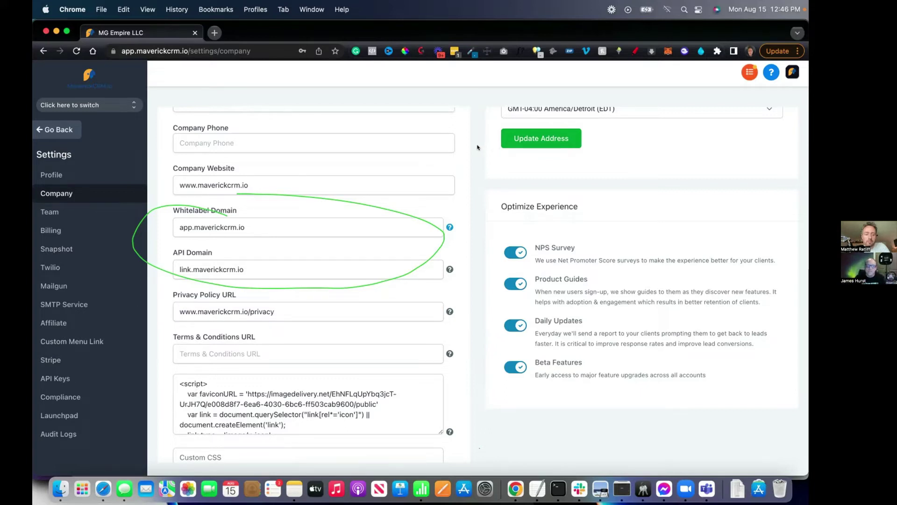
pyautogui.scroll(5, 478, 147)
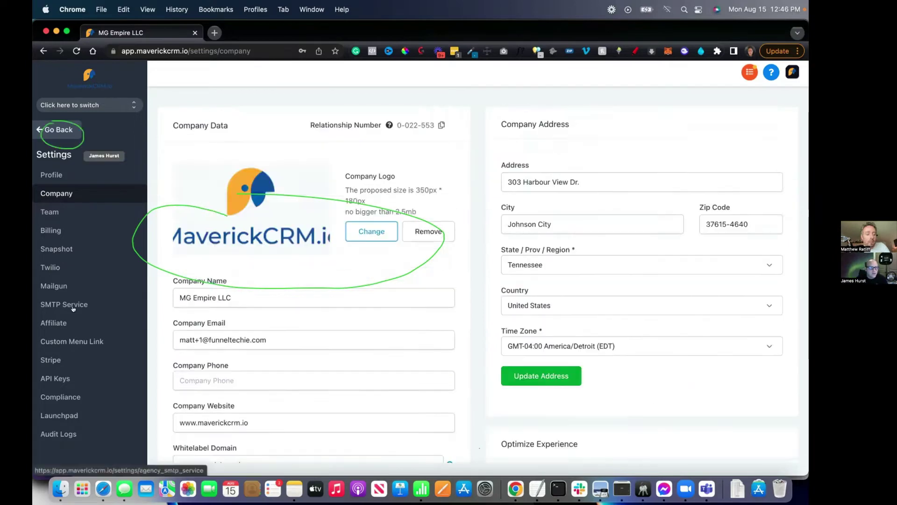
# From the Accounts list, start Add Account and view the Change Plan prices billed monthly
pyautogui.click(58, 131)
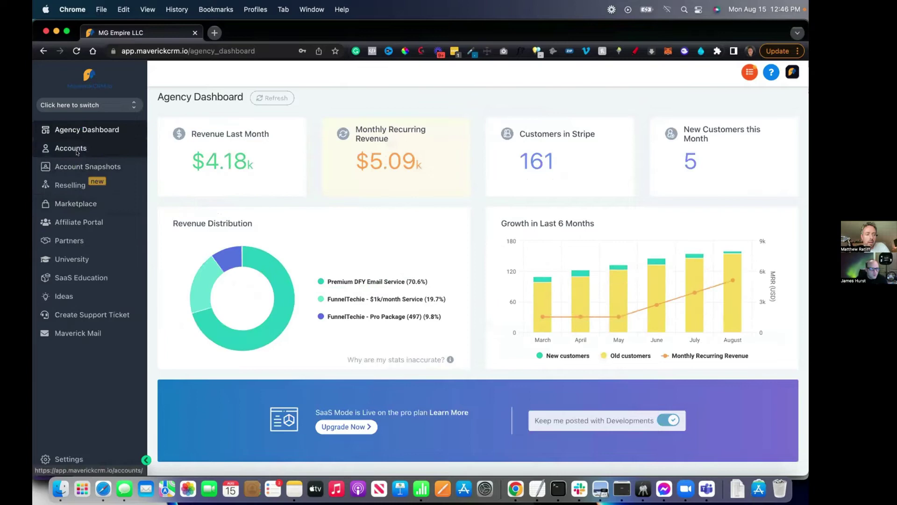
pyautogui.click(70, 149)
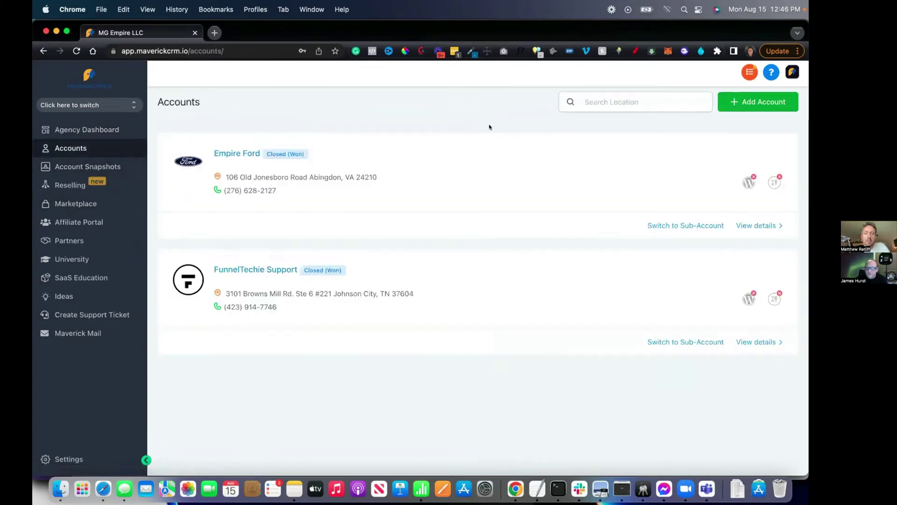
pyautogui.click(745, 101)
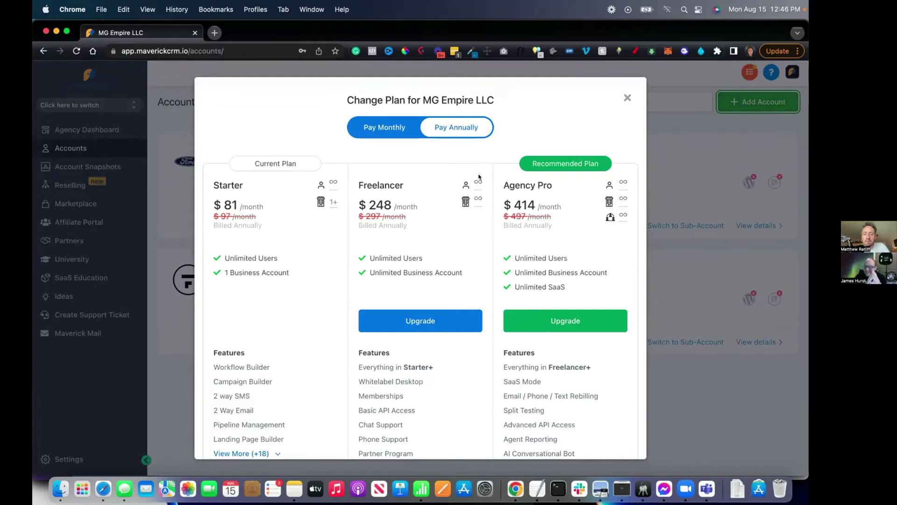
pyautogui.click(383, 128)
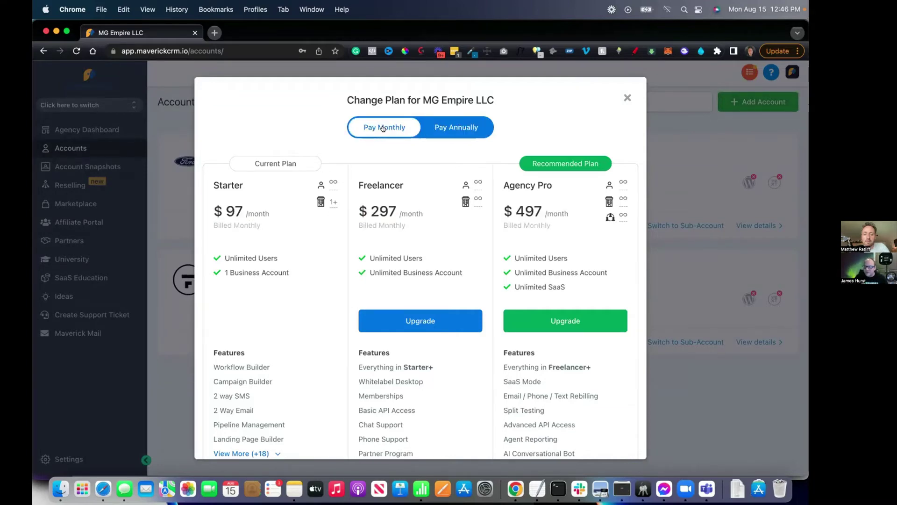
pyautogui.scroll(-1, 434, 170)
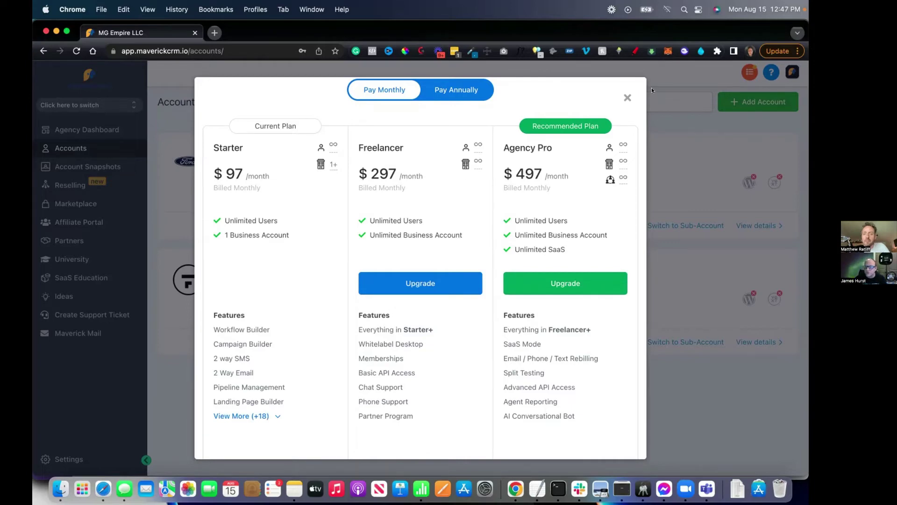
pyautogui.click(626, 97)
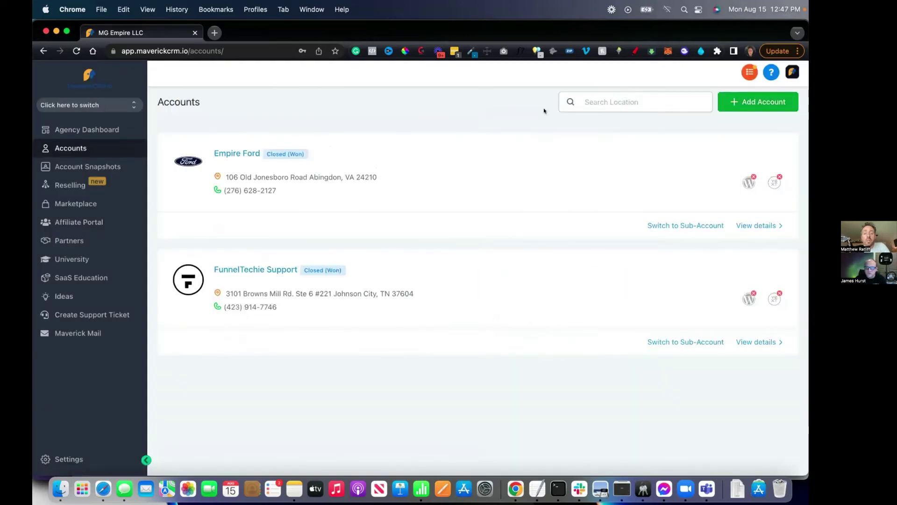